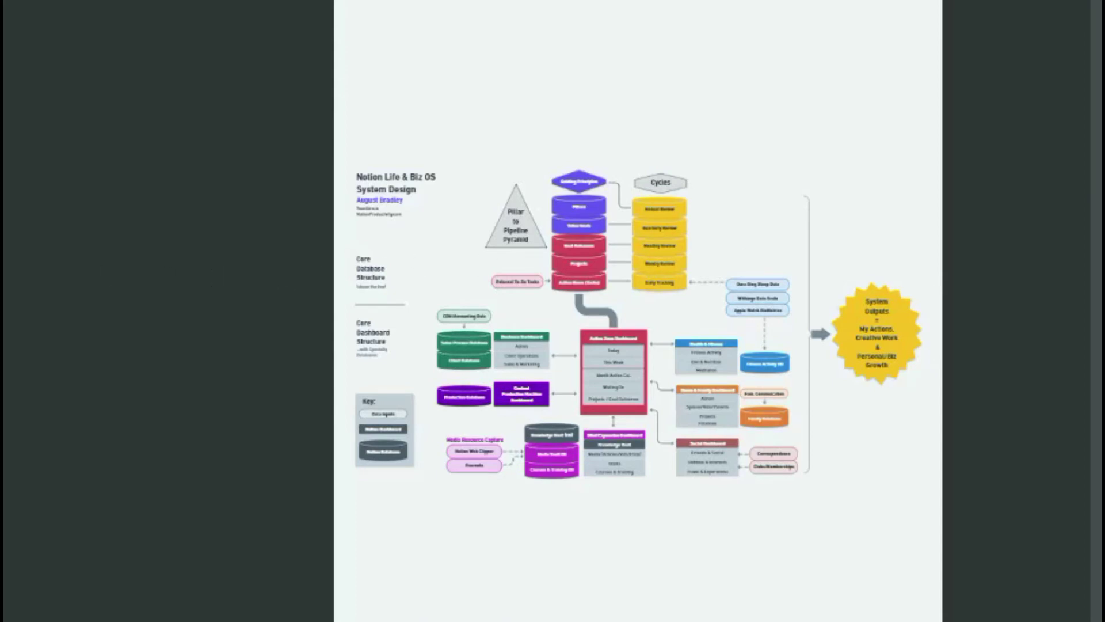
- Expand the PPV System dashboard and open its Vaults page
scroll(638, 311, "up", 3)
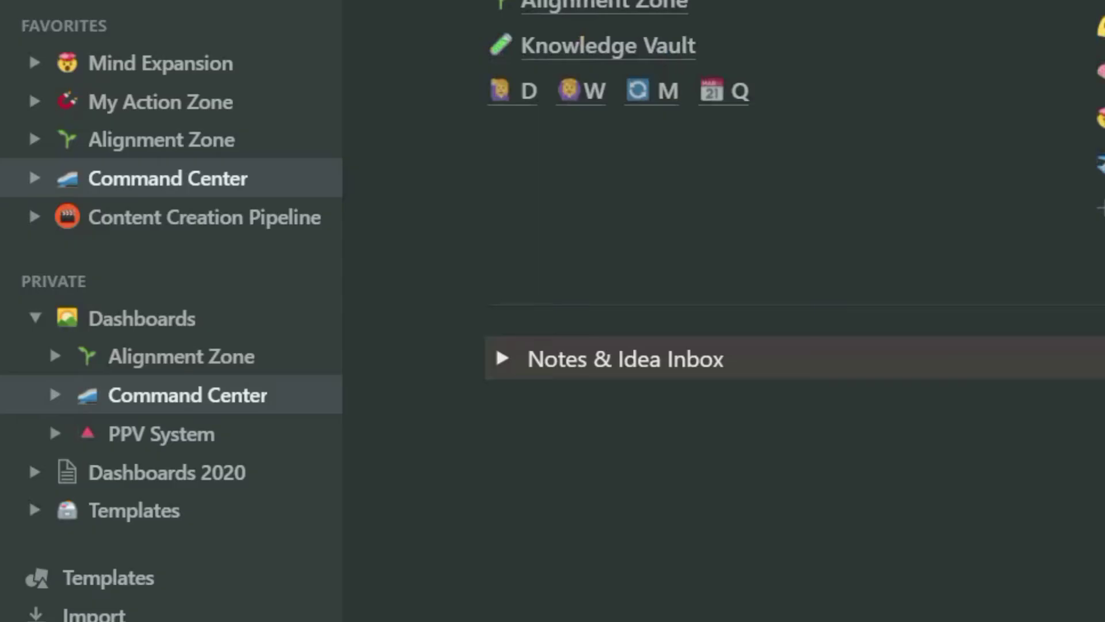
left_click(55, 436)
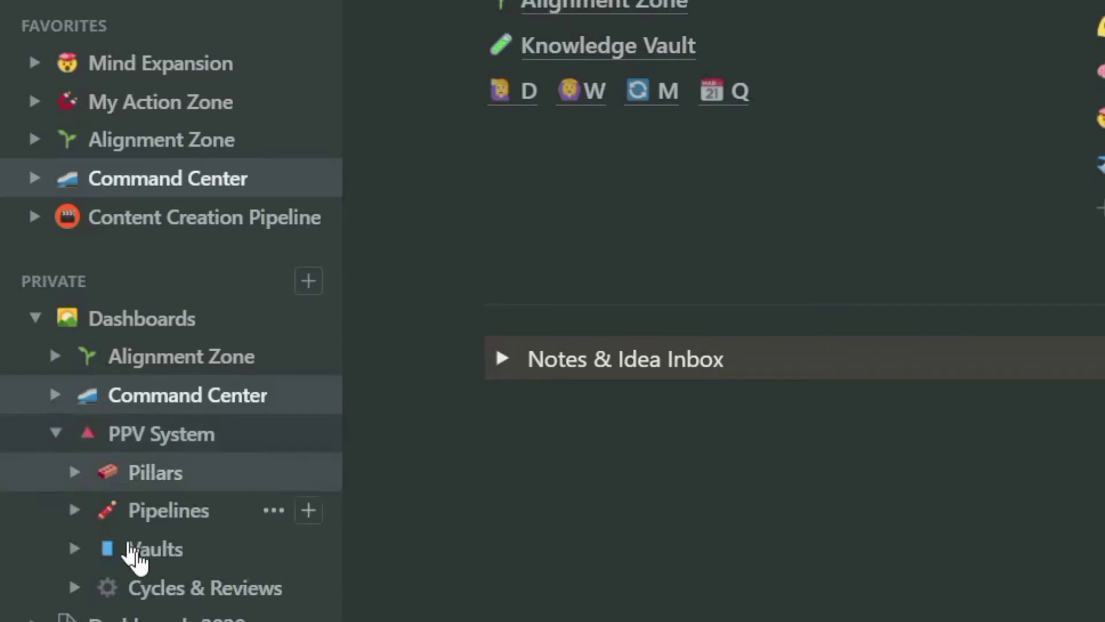
left_click(144, 558)
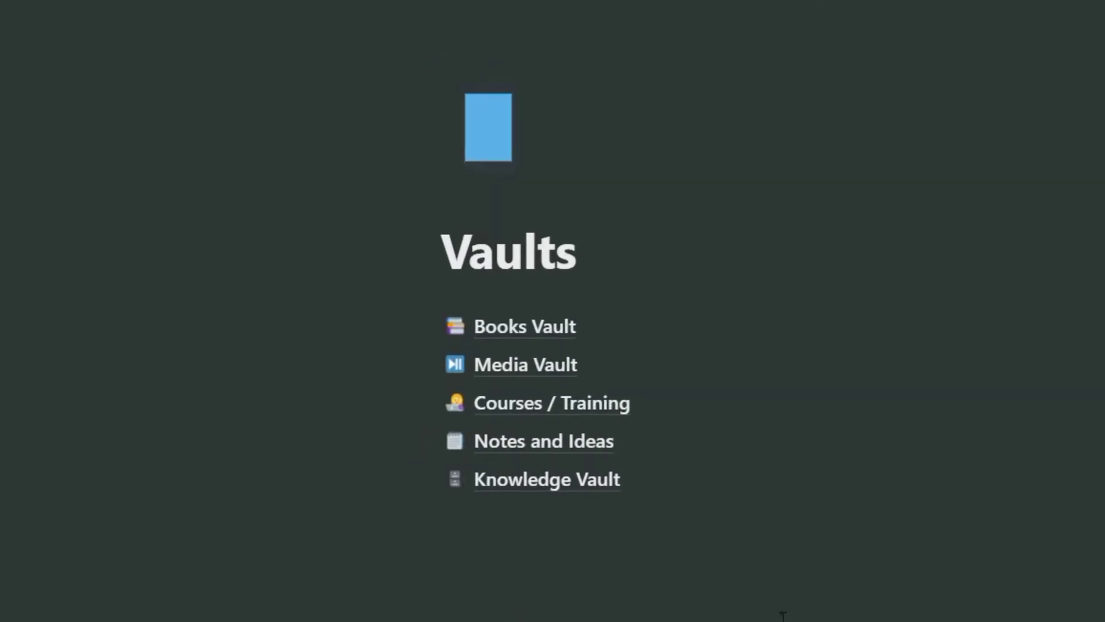
- View the Books Vault, Media Vault and Notes and Ideas databases in turn, returning to the Vaults page after each
left_click(561, 329)
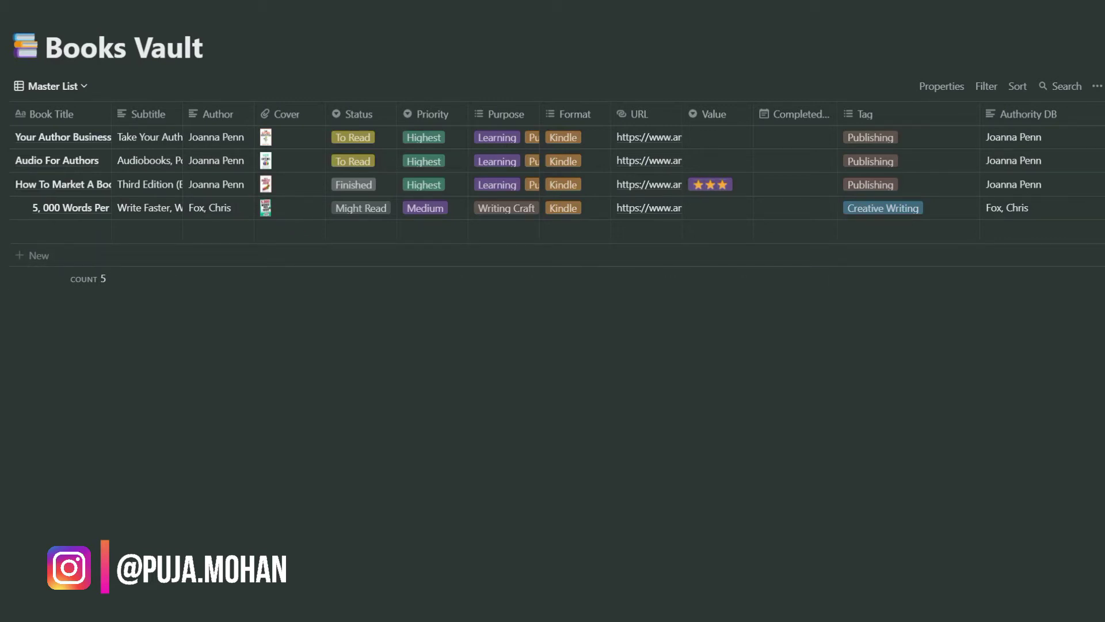
left_click(123, 1)
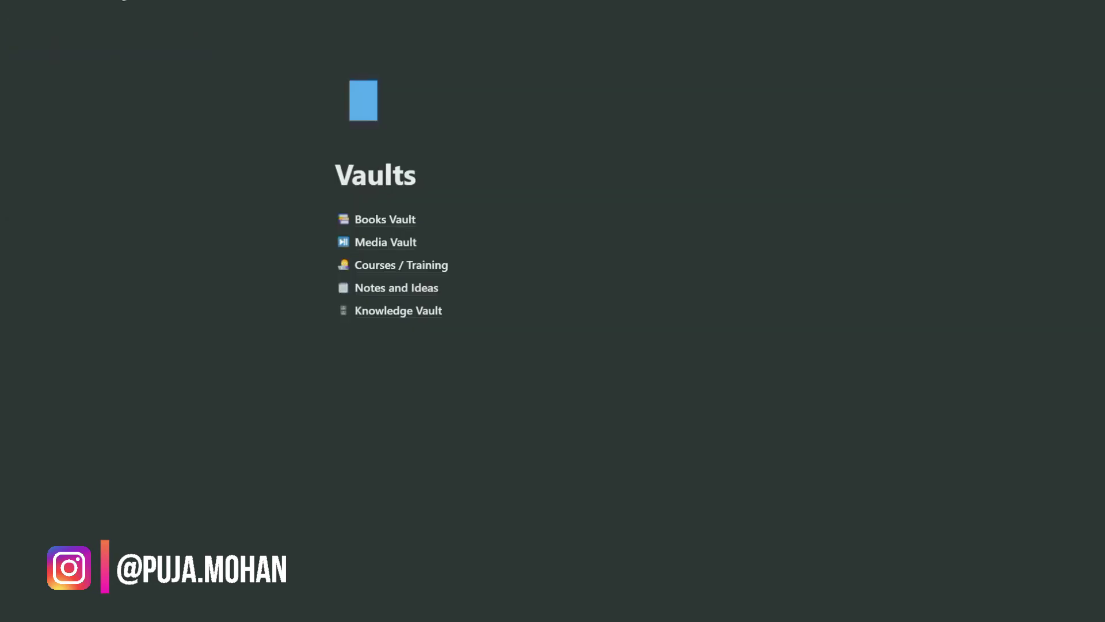
left_click(378, 249)
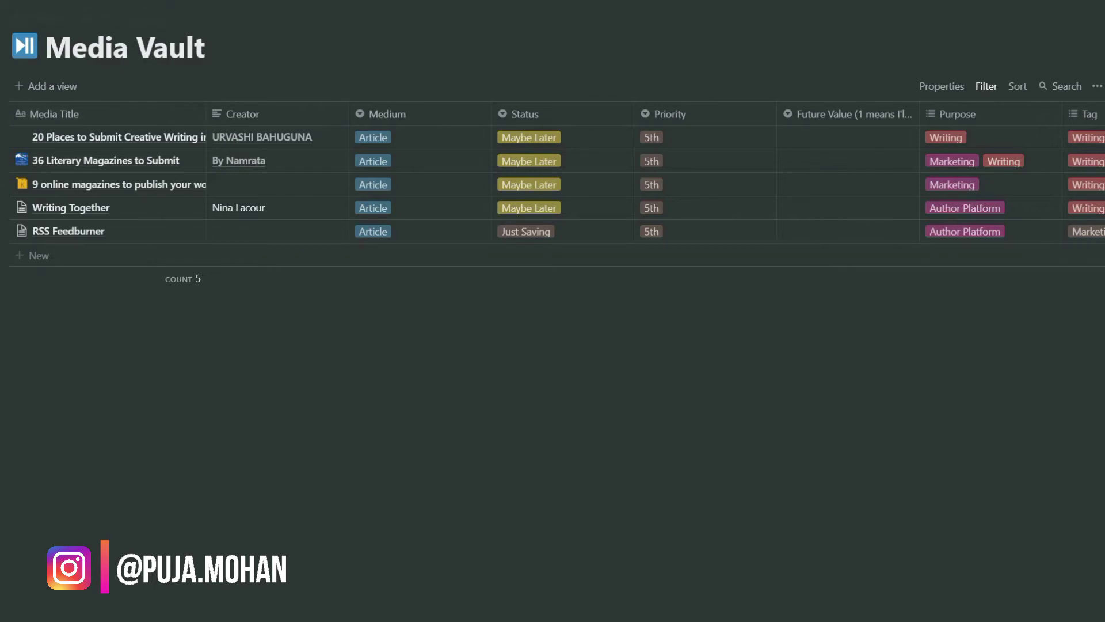
left_click(123, 1)
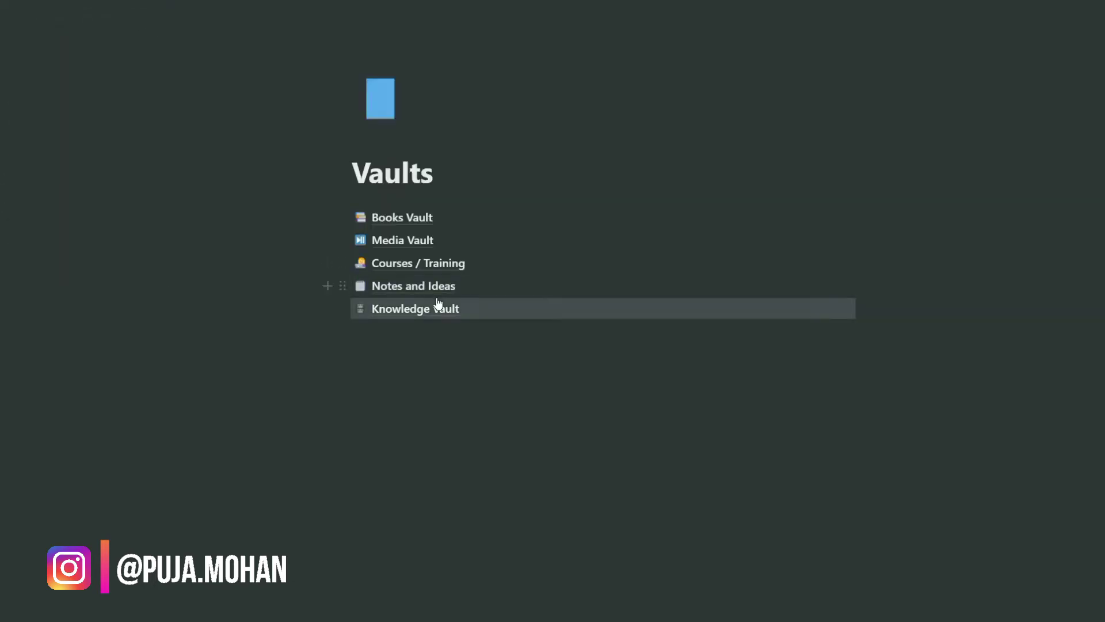
left_click(431, 287)
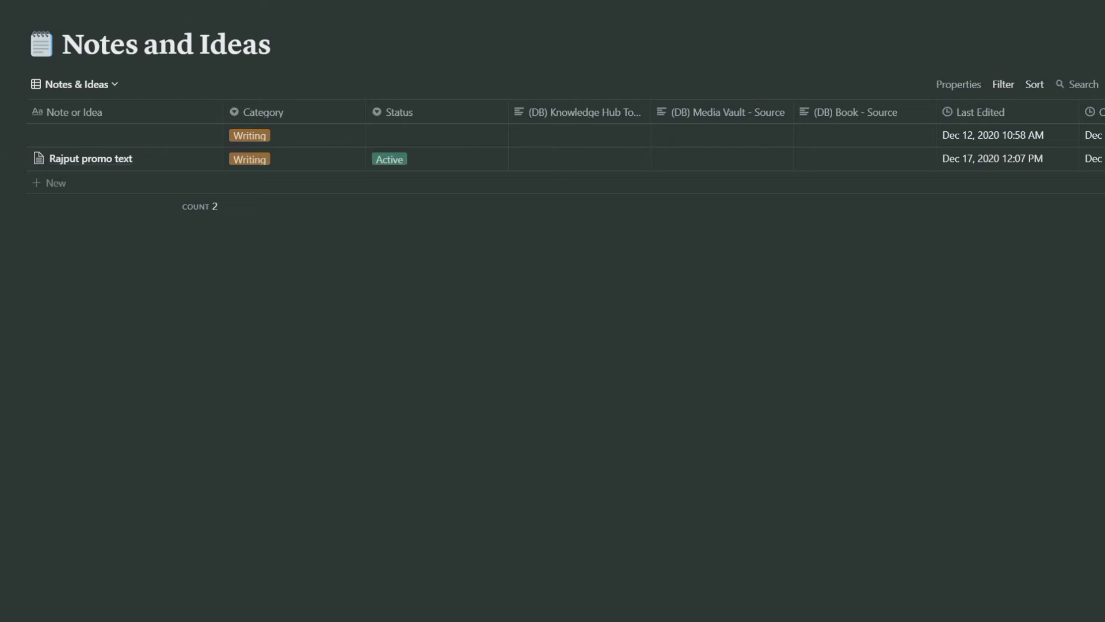
left_click(124, 0)
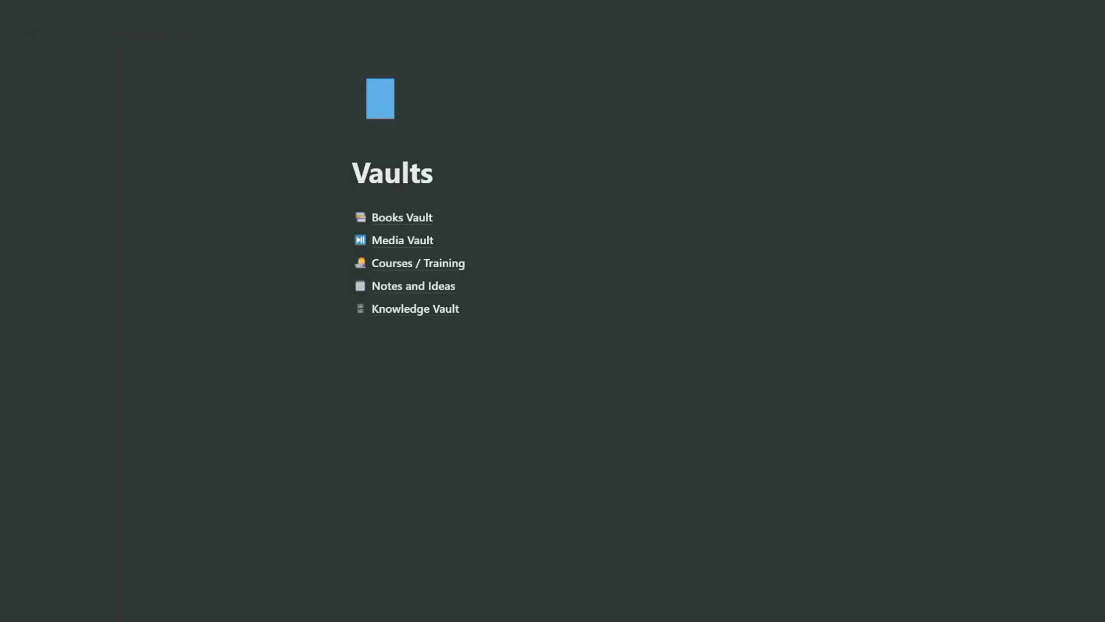
left_click(67, 314)
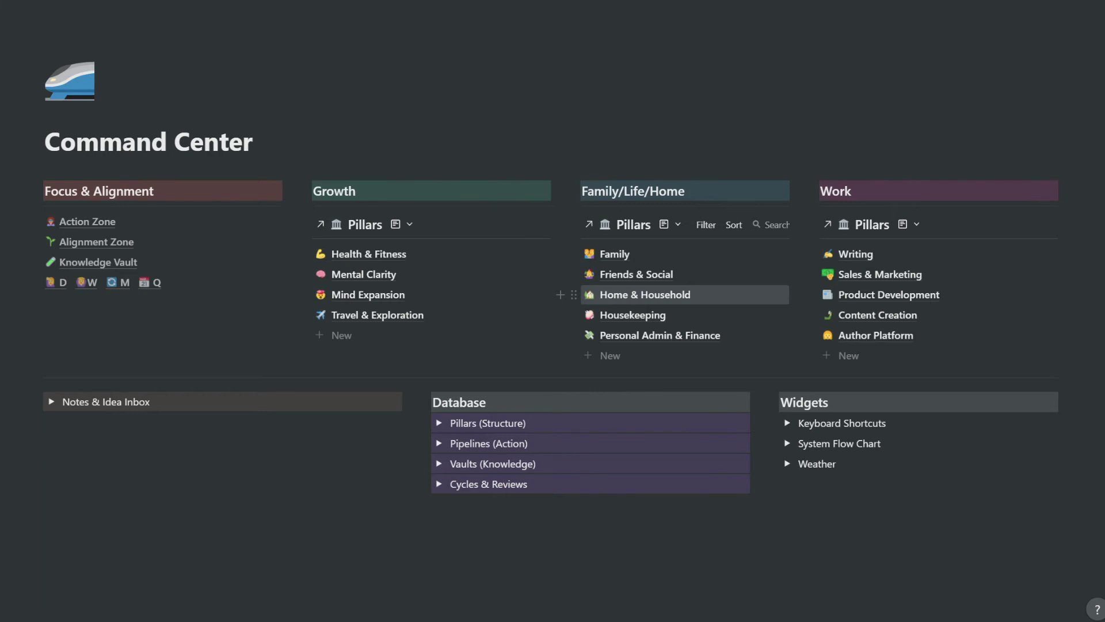
- Open the Writing pillar from the Work section as a full page and review its properties and Projects Database
left_click(855, 254)
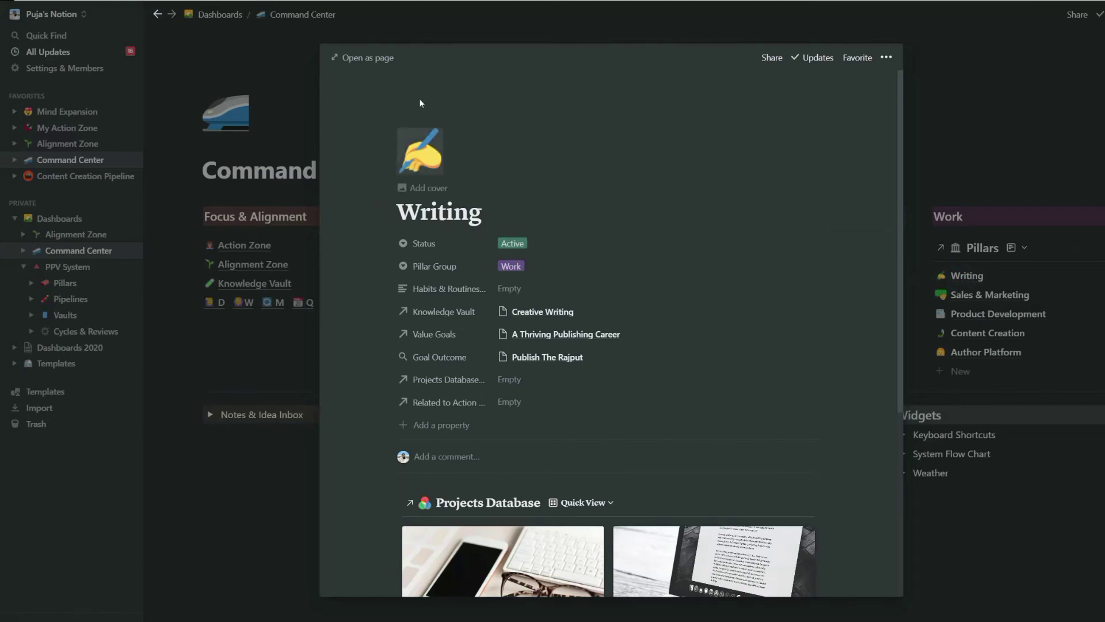
left_click(392, 60)
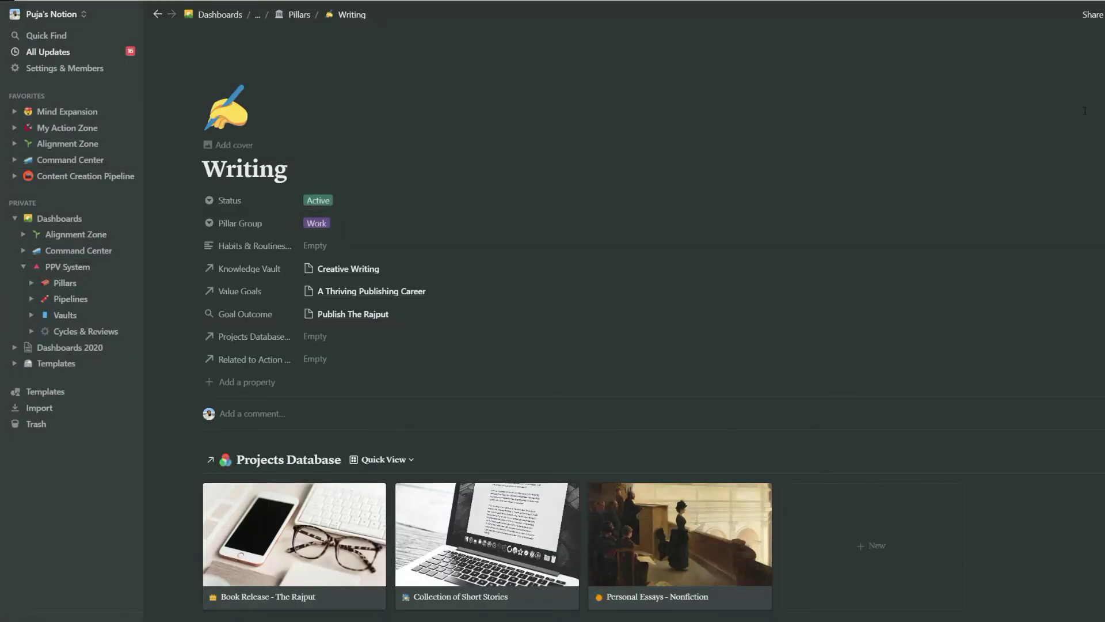
scroll(1084, 130, "down", 3)
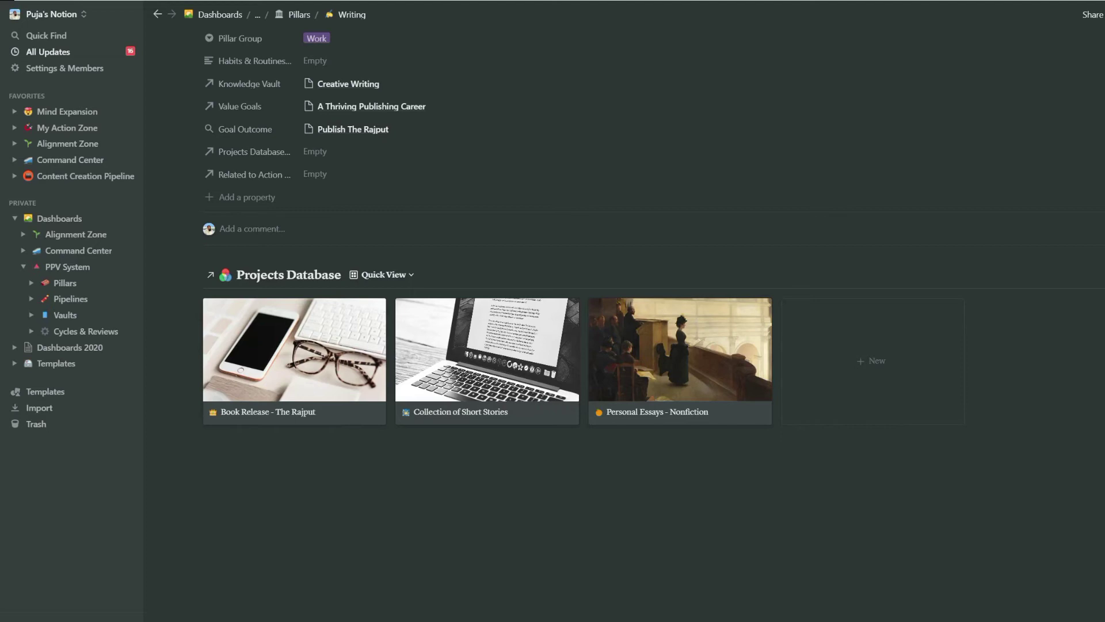
scroll(981, 366, "up", 3)
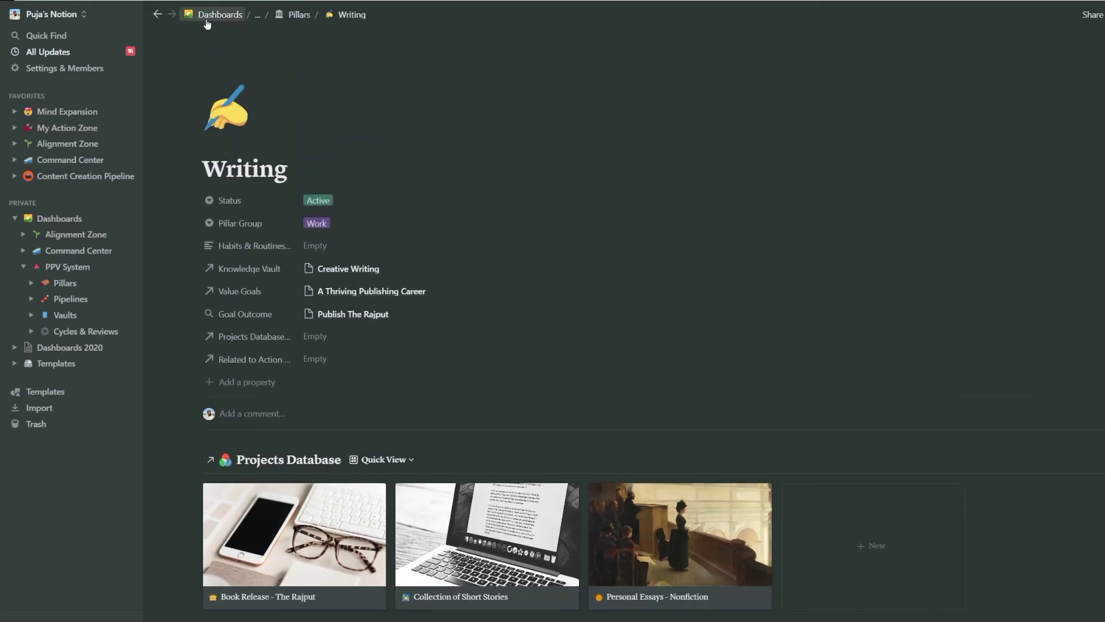
- Return to the Command Center and preview the Writing pillar to view its linked project gallery
left_click(71, 159)
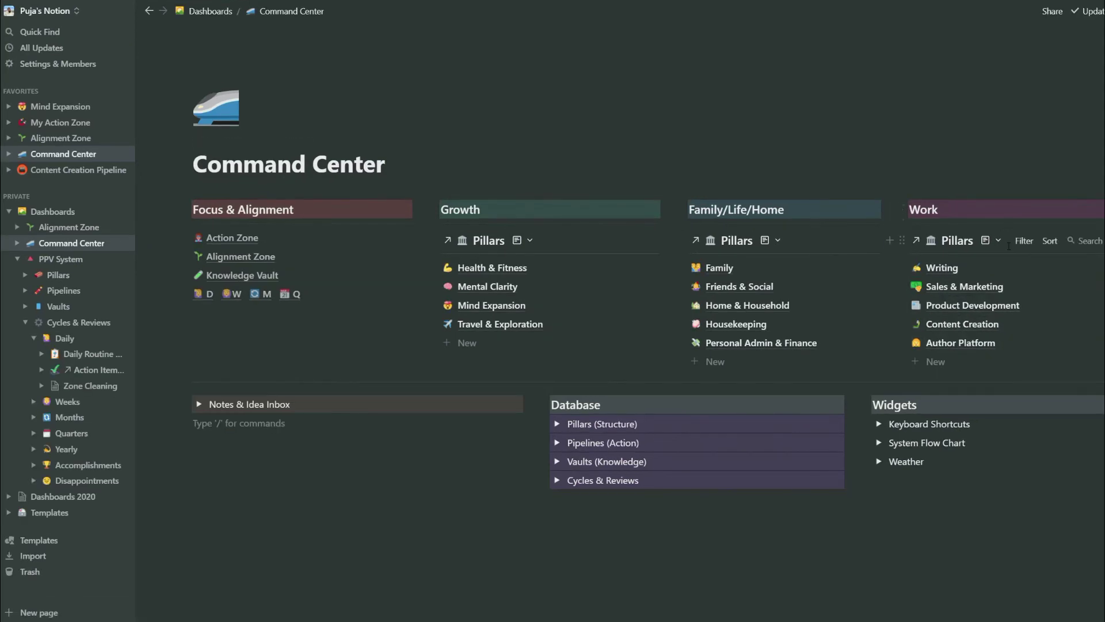
left_click(955, 268)
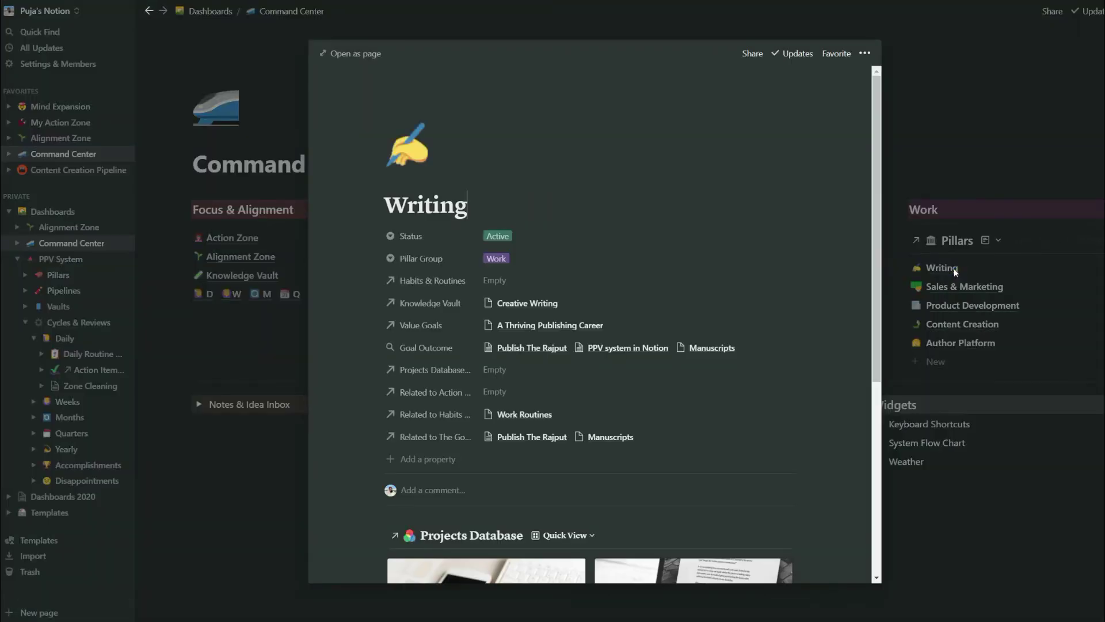
scroll(691, 306, "down", 3)
scroll(691, 305, "down", 2)
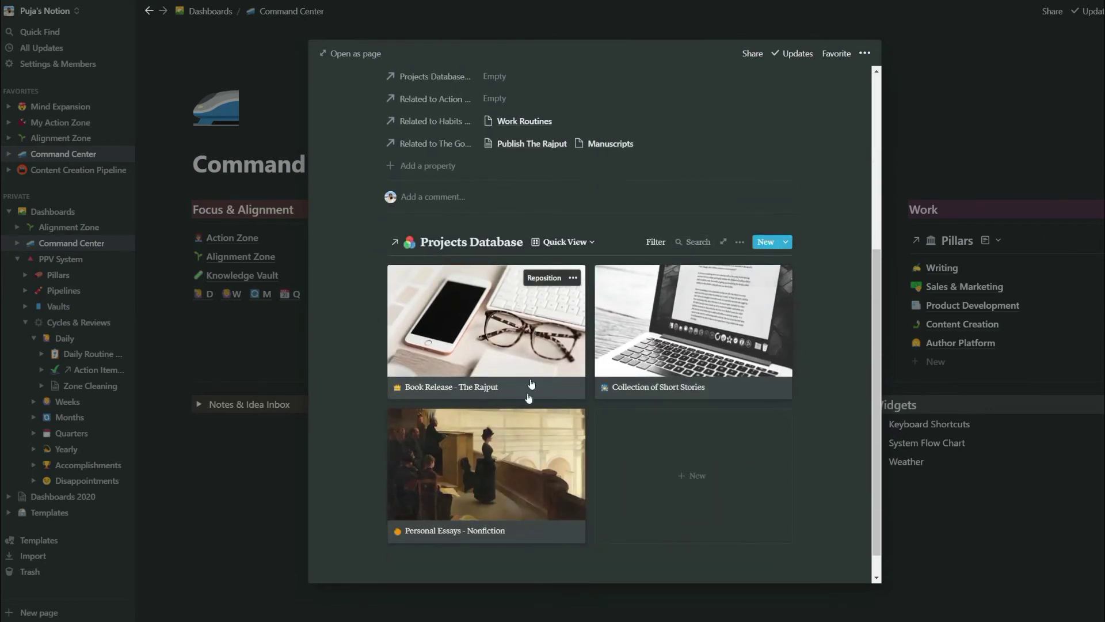
- Open the Personal Essays - Nonfiction project and apply the New Project Template to its empty page body
left_click(507, 458)
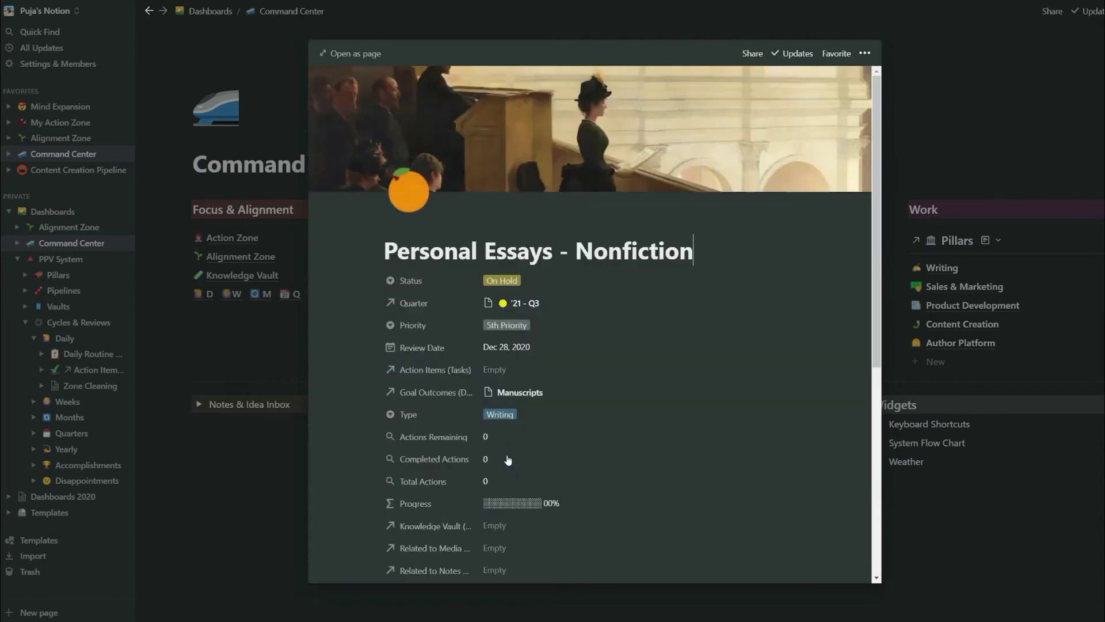
scroll(537, 454, "down", 3)
scroll(536, 447, "down", 3)
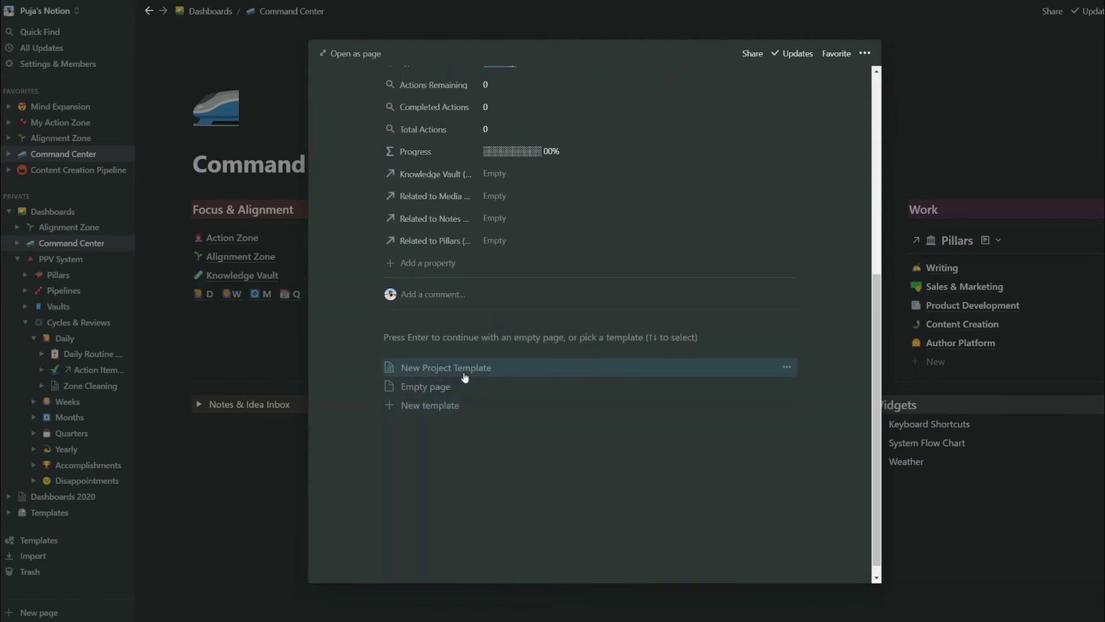
left_click(465, 377)
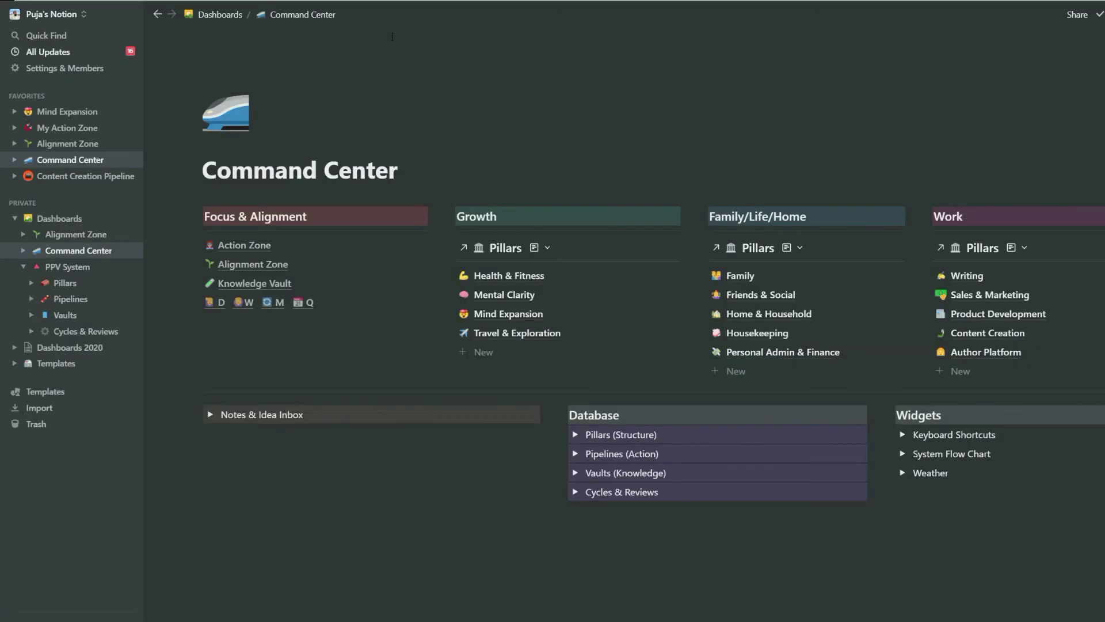
- Preview the Author Platform pillar, review its Quick Notes, Tasks, Projects and Sources/Vaults sections, and close it
left_click(1000, 354)
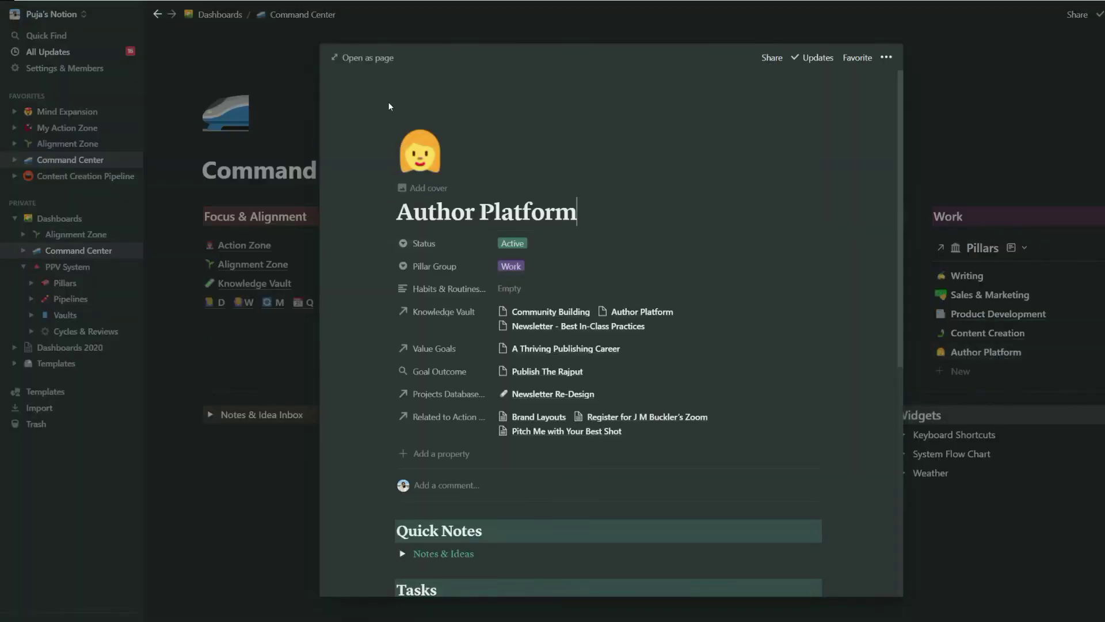
scroll(405, 121, "down", 7)
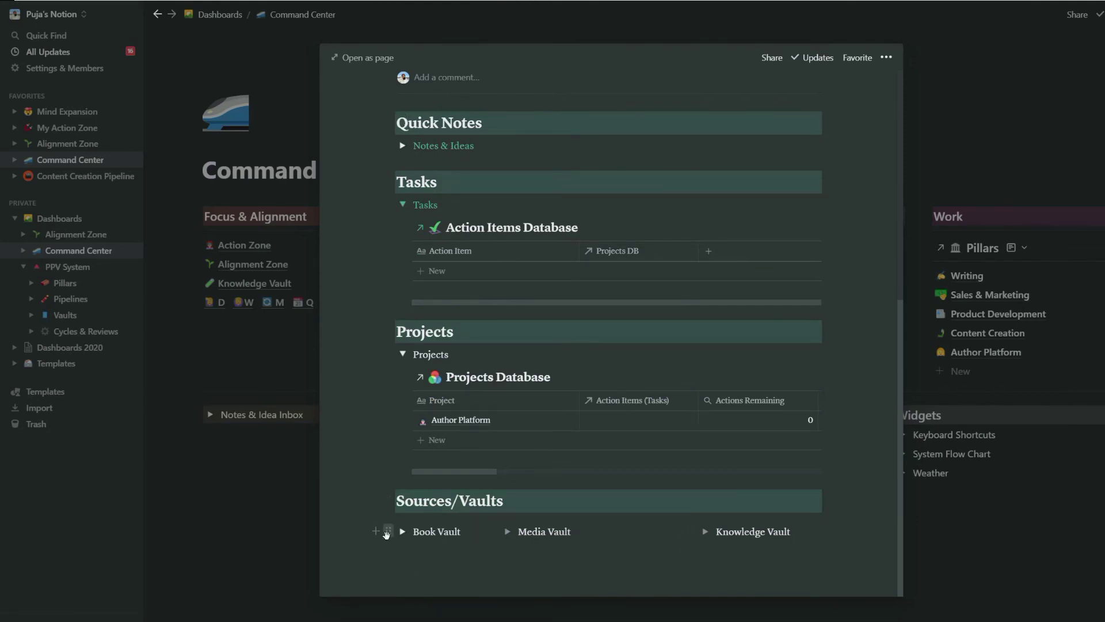
left_click(388, 537)
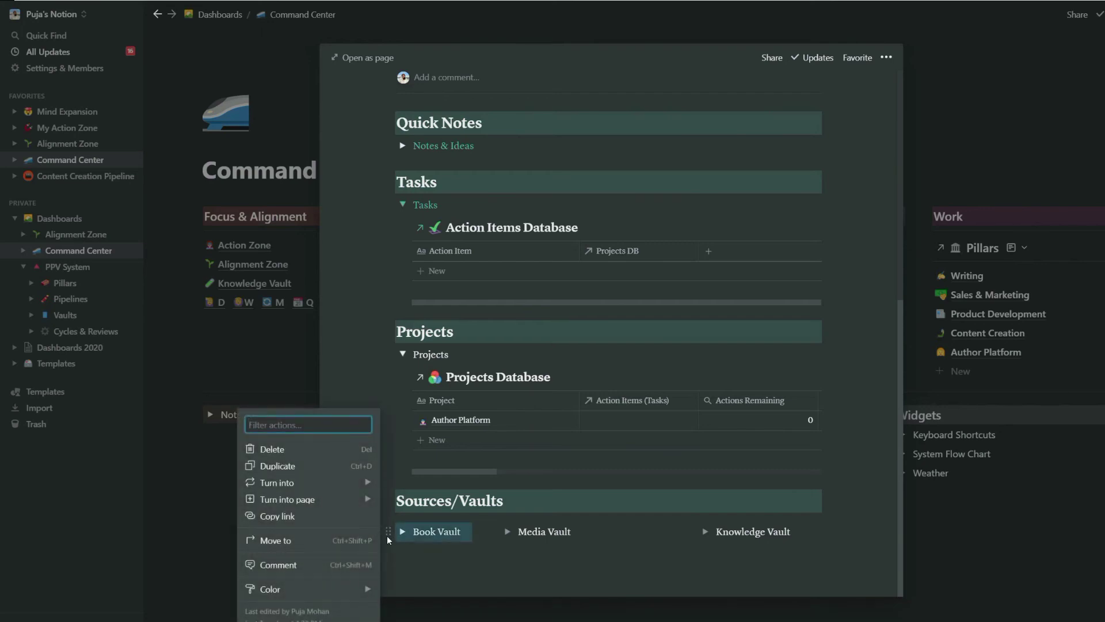
key("Escape")
left_click(406, 557)
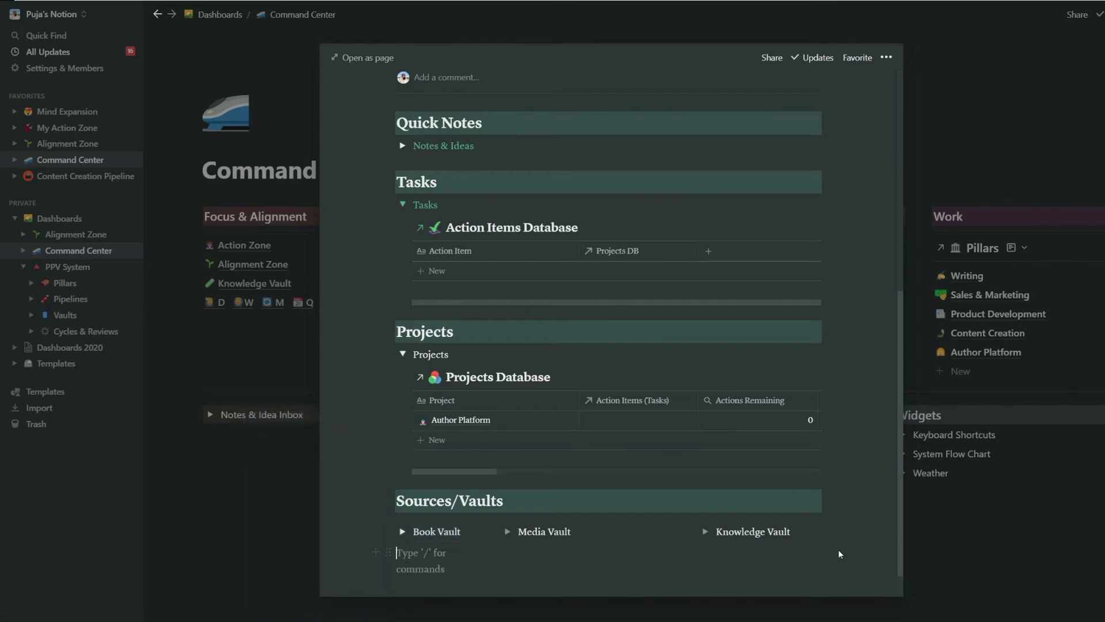
left_click(862, 506)
scroll(862, 506, "up", 5)
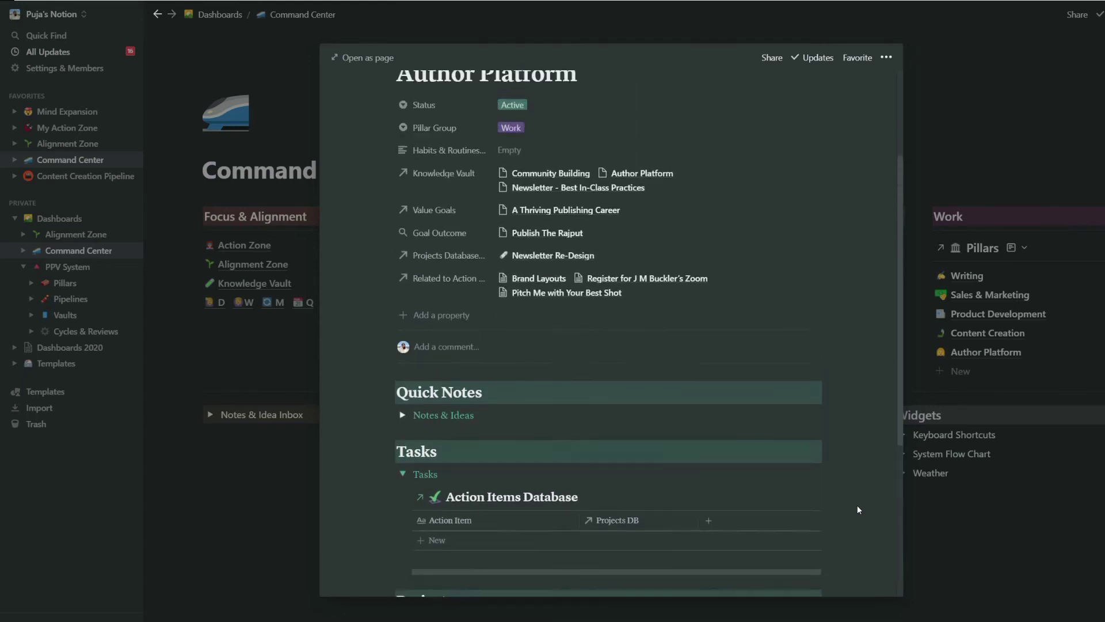
scroll(858, 506, "up", 3)
key("Escape")
scroll(863, 346, "down", 1)
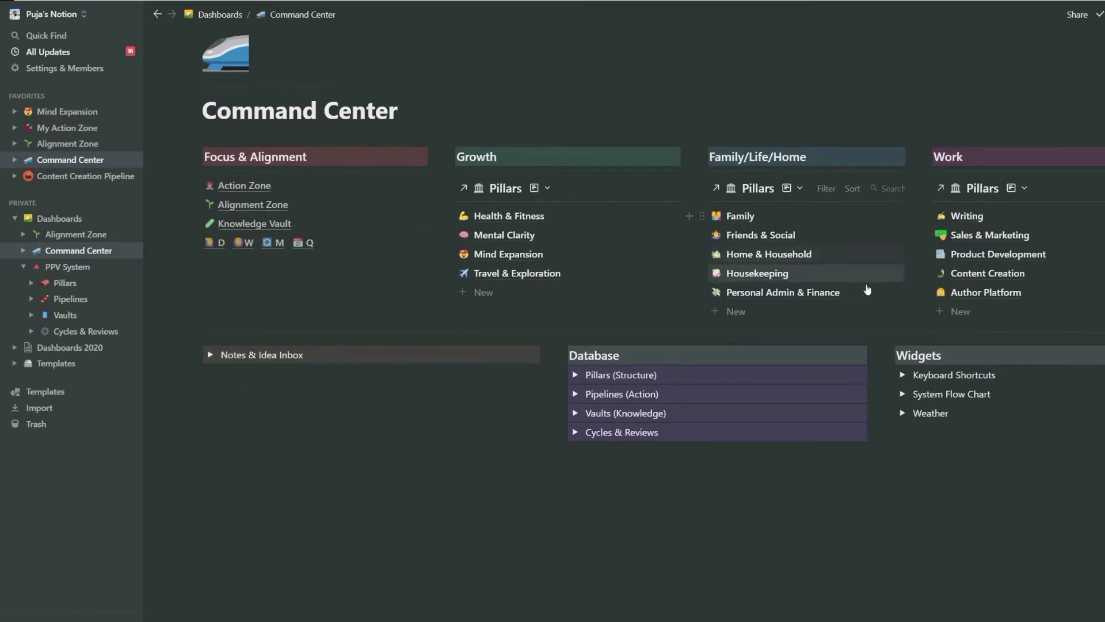
- Open the Content Creation pillar as a full page and examine its content idea, production pipeline and published archive sections
left_click(977, 276)
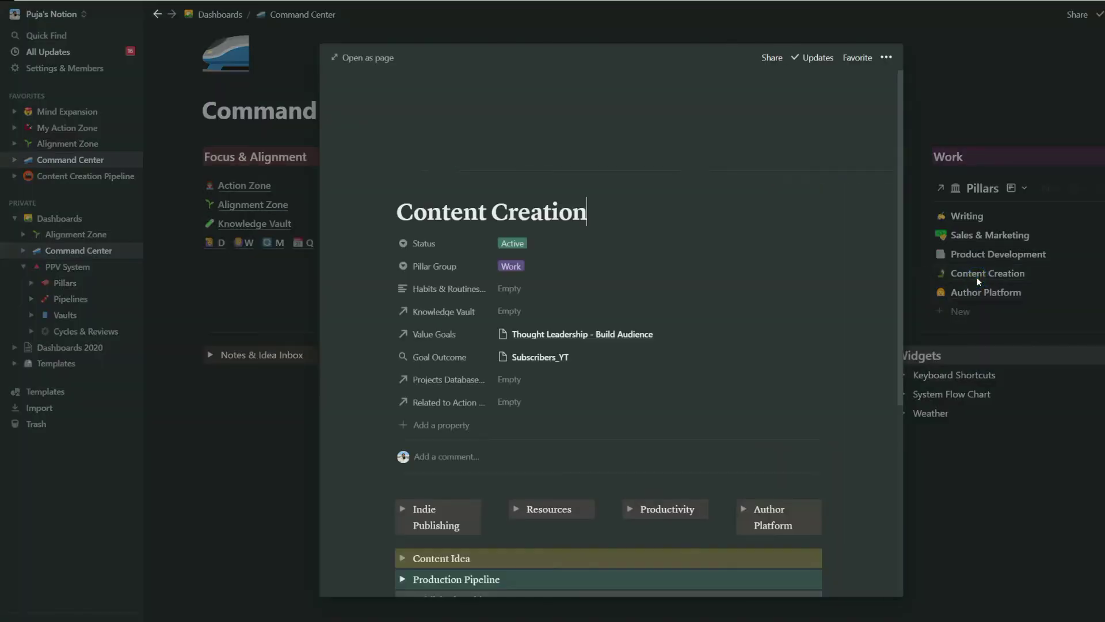
left_click(363, 58)
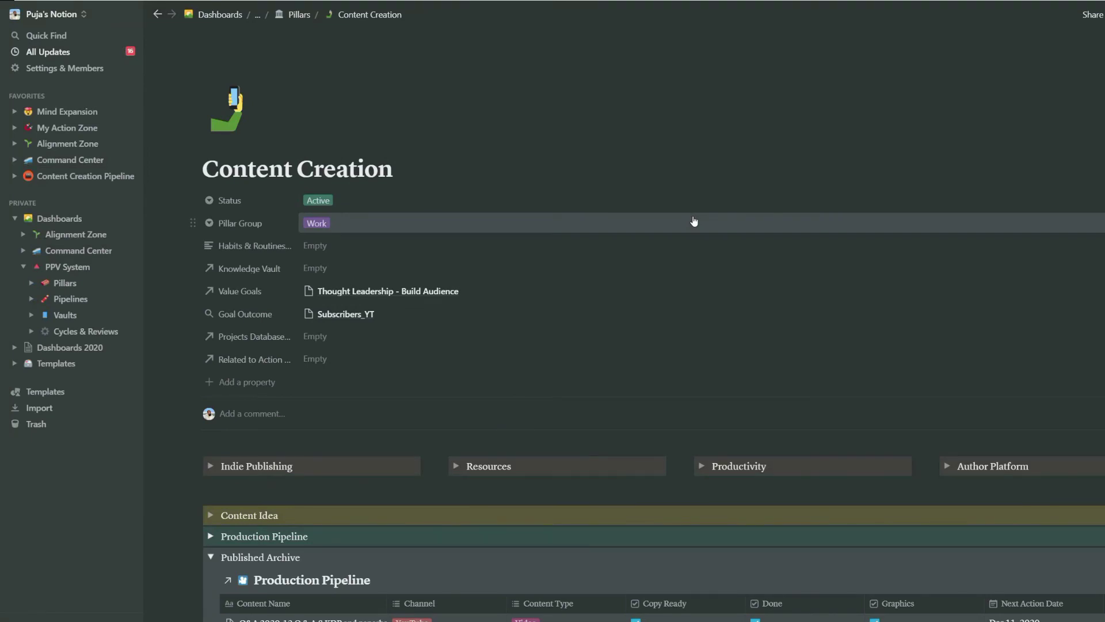
scroll(694, 221, "down", 6)
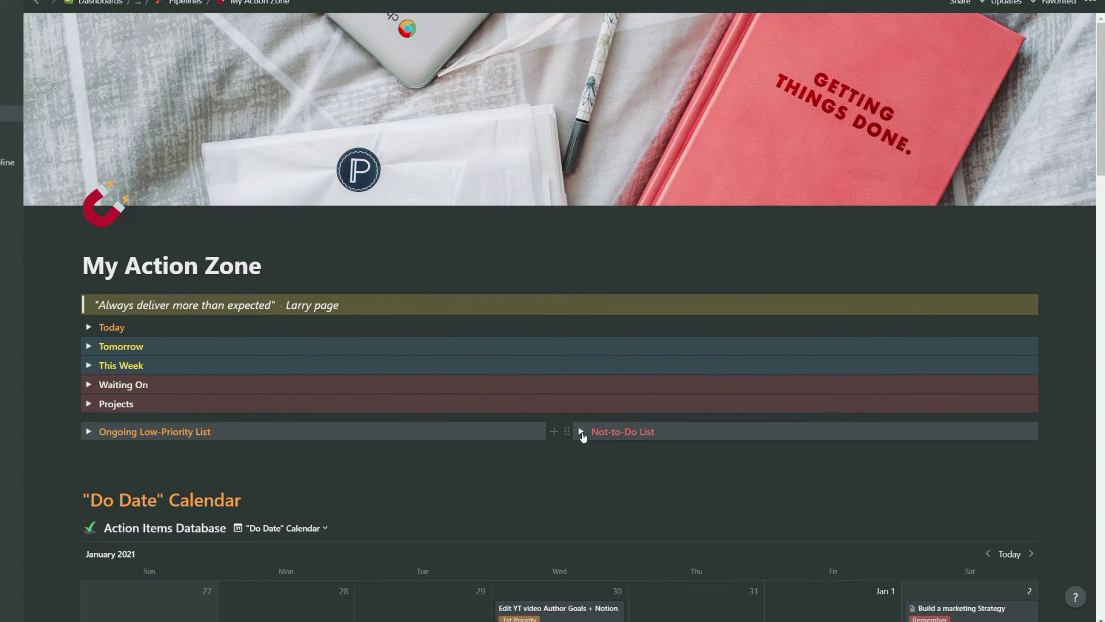
- View the contents of the Today and Projects toggles on the My Action Zone page, collapsing each one again
left_click(87, 327)
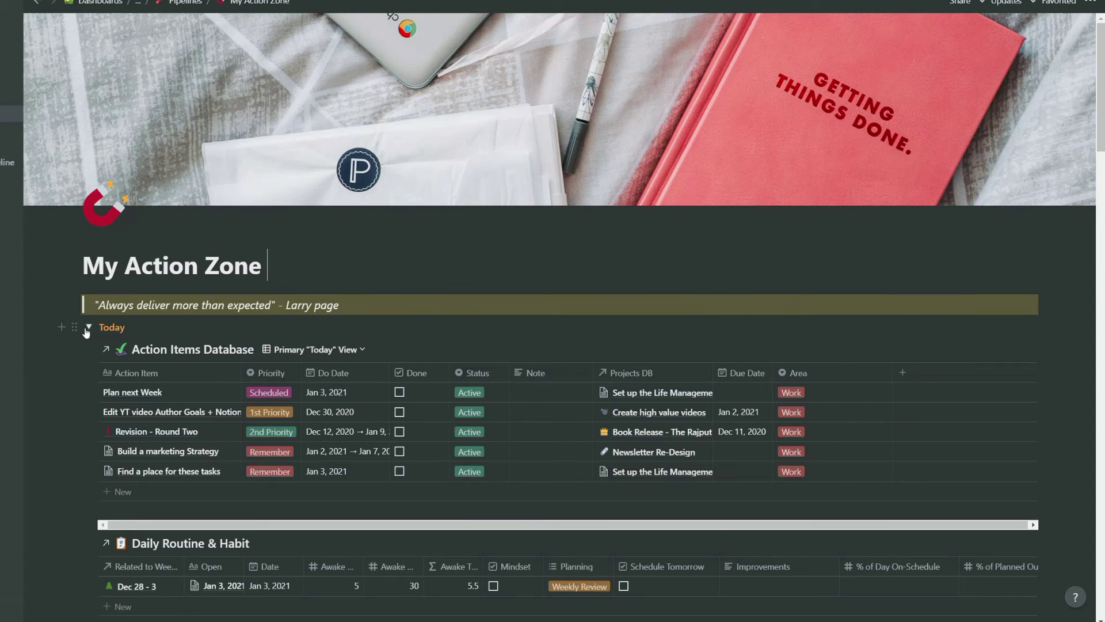
left_click(88, 327)
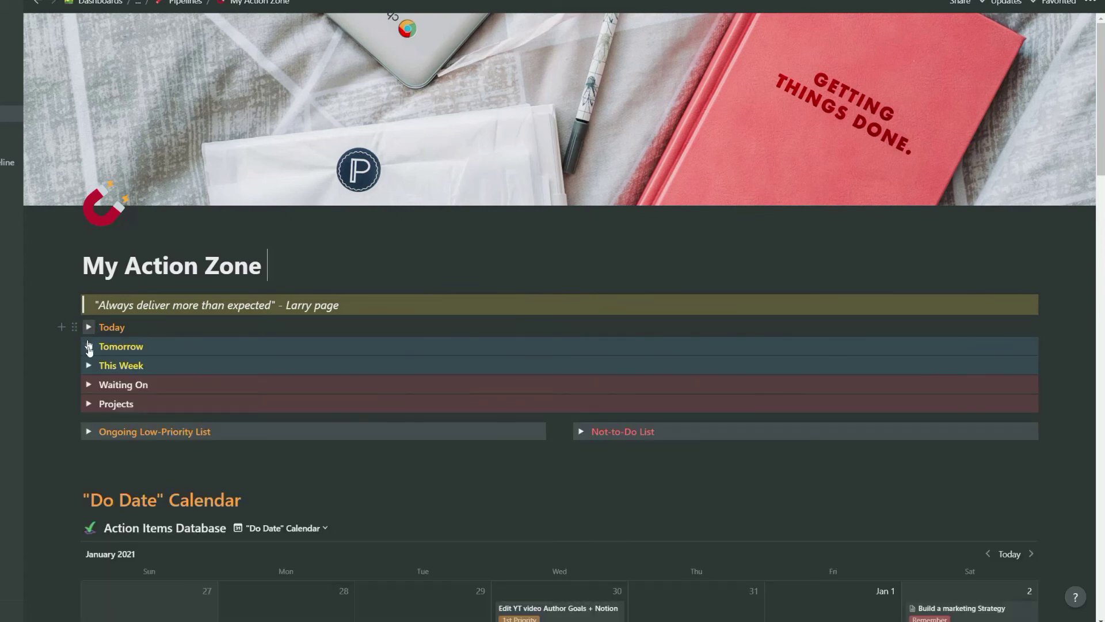
left_click(86, 406)
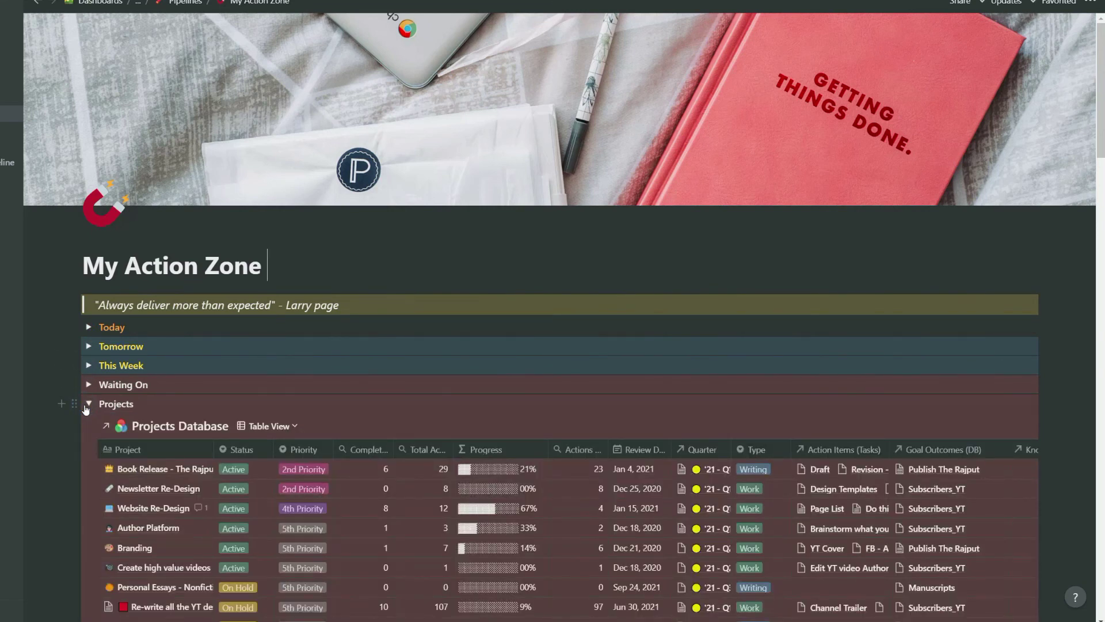
left_click(87, 406)
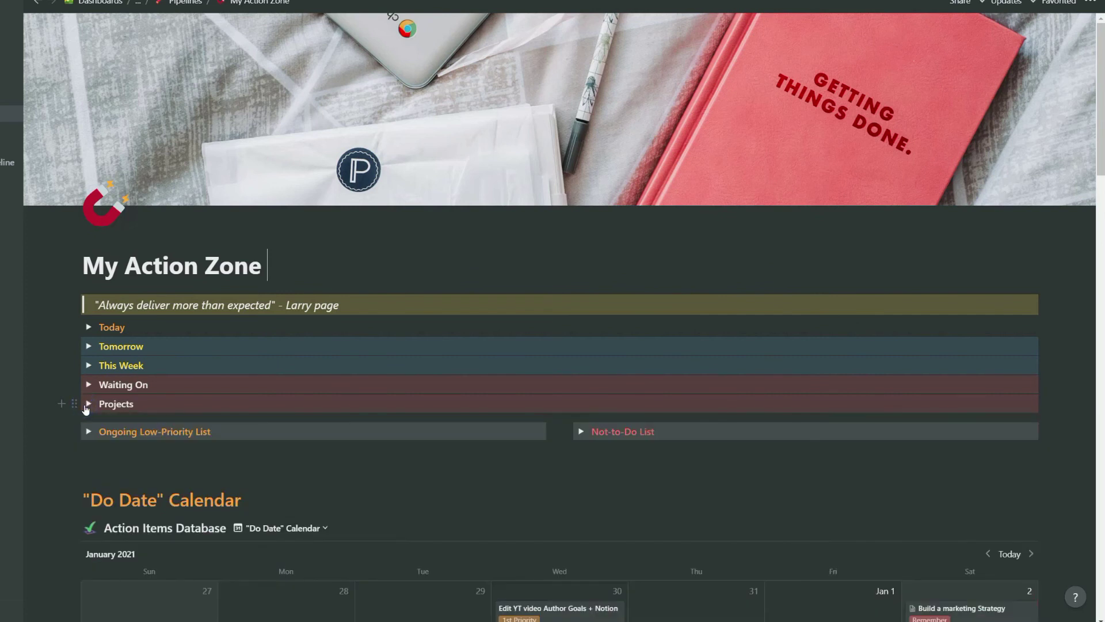